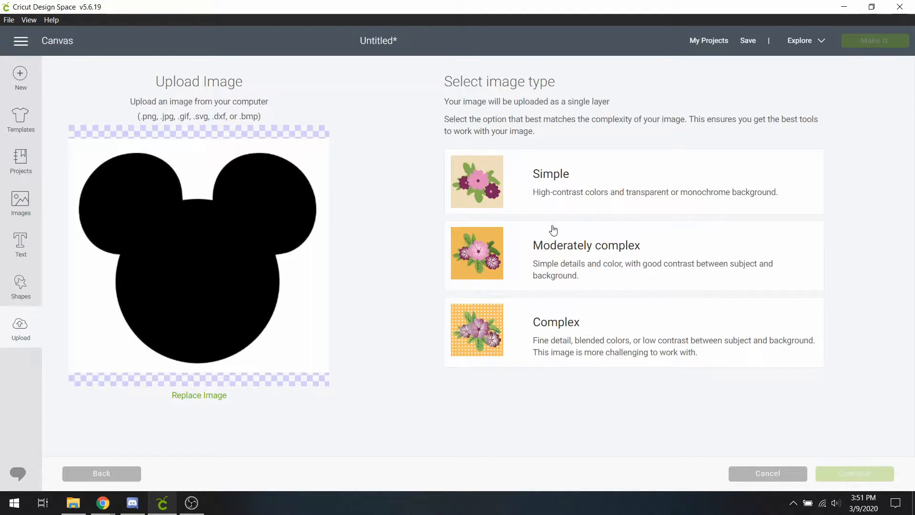
Step: Mark the uploaded Mickey silhouette as a Simple image and continue to Select & erase
{"action": "left_click", "coordinate": [576, 193]}
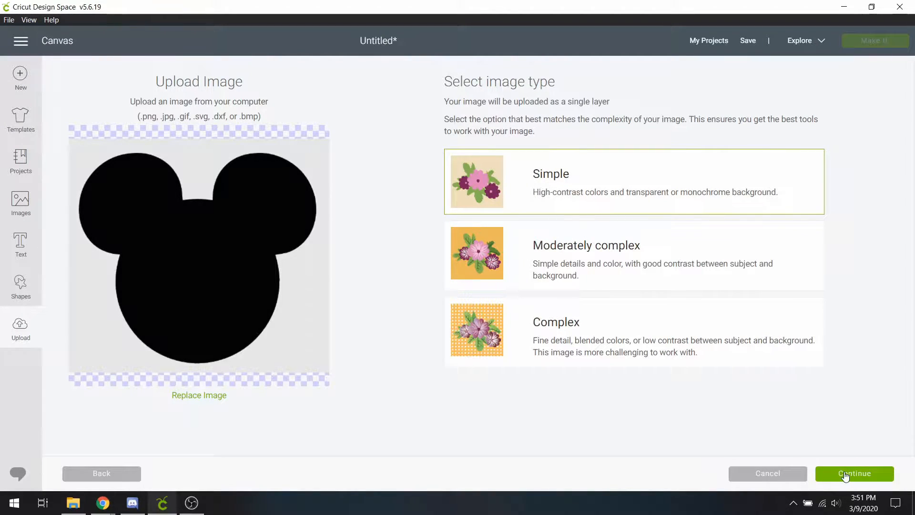
{"action": "left_click", "coordinate": [846, 475]}
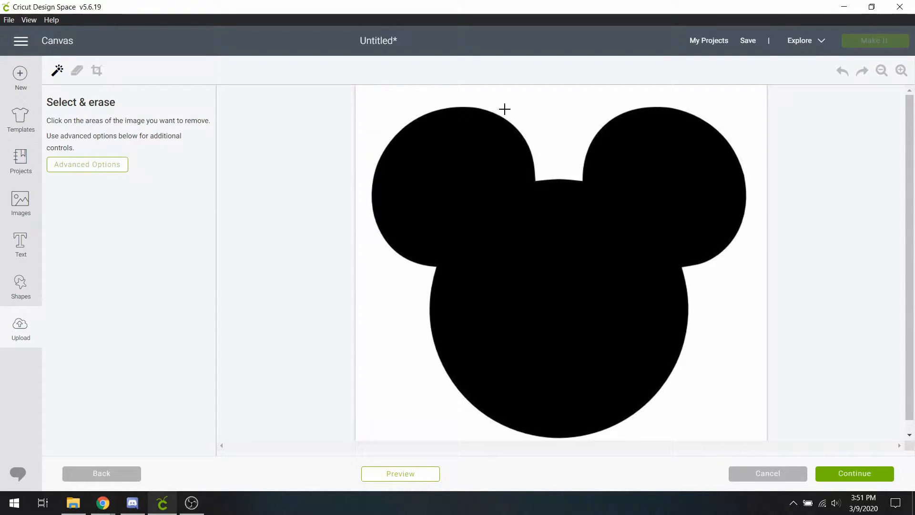
Step: Erase the white background around Mickey with the wand and continue to Name & tag
{"action": "left_click", "coordinate": [539, 107]}
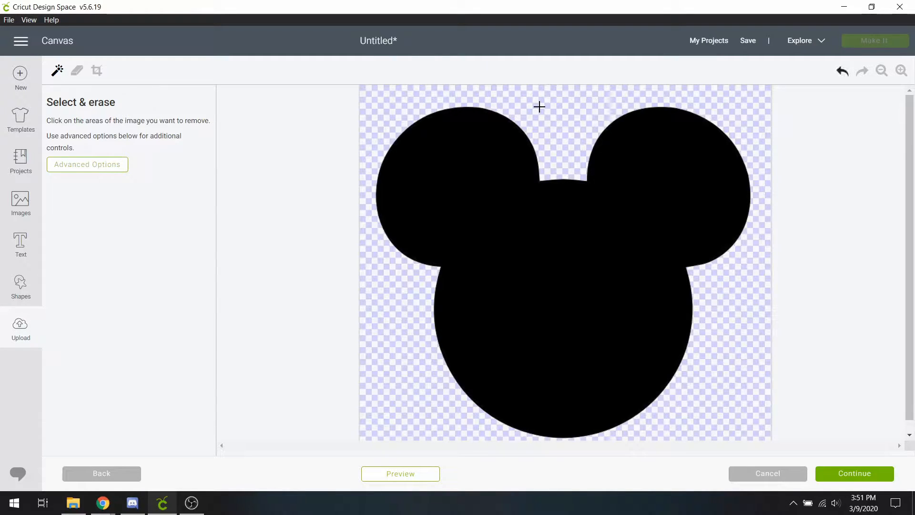
{"action": "left_click", "coordinate": [843, 474]}
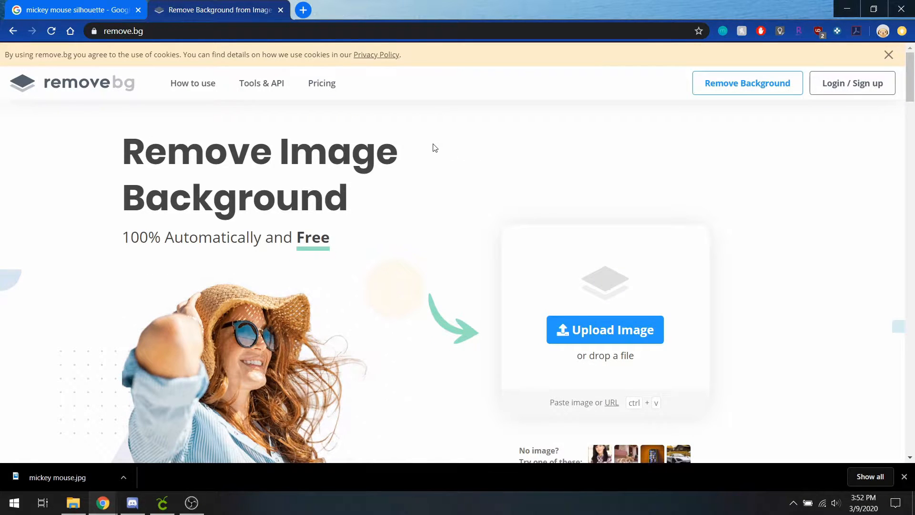
Step: Drop mickey mouse.jpg onto remove.bg and open the cut-out result in the editor
{"action": "scroll", "coordinate": [434, 148], "scroll_direction": "down", "scroll_amount": 1}
{"action": "left_click_drag", "start_coordinate": [91, 478], "coordinate": [381, 304]}
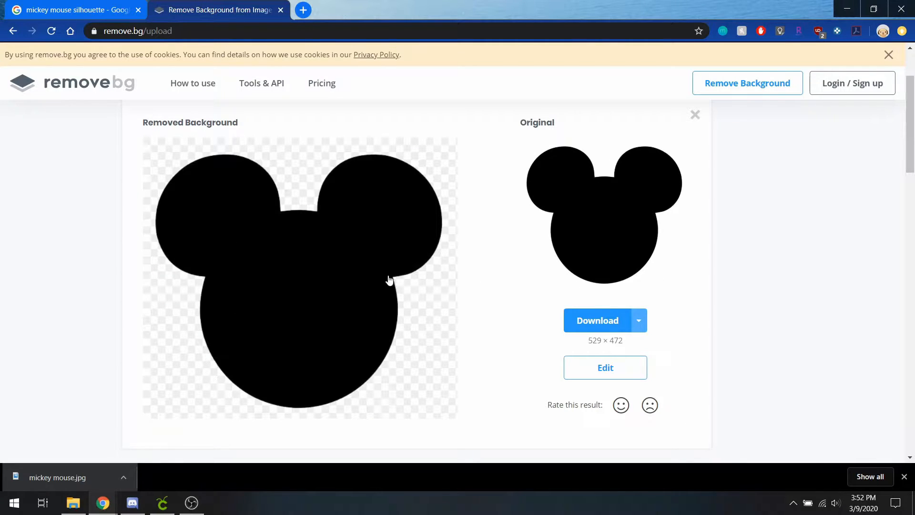
{"action": "left_click", "coordinate": [625, 371]}
Step: Test the Erase and Restore brushes on Mickey and undo both changes
{"action": "left_click", "coordinate": [679, 91]}
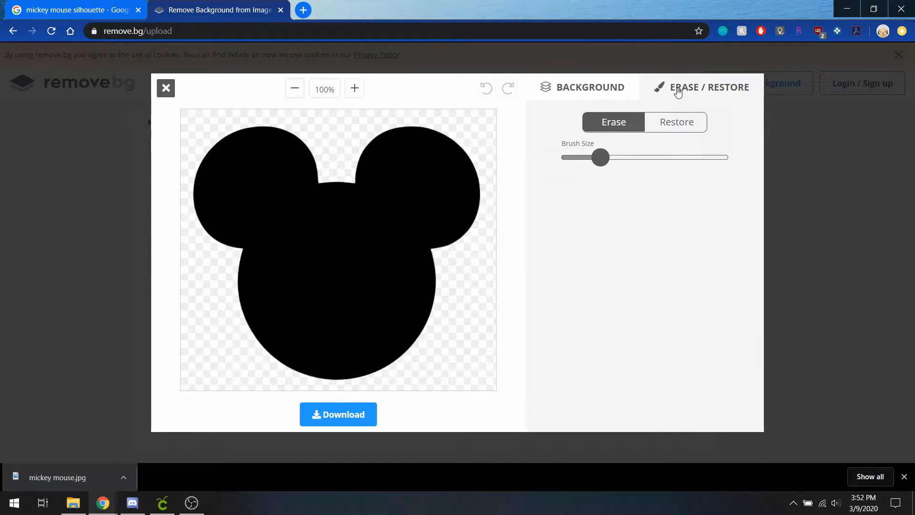
{"action": "mouse_move", "coordinate": [329, 220]}
{"action": "left_mouse_down"}
{"action": "mouse_move", "coordinate": [384, 237]}
{"action": "mouse_move", "coordinate": [327, 234]}
{"action": "mouse_move", "coordinate": [300, 245]}
{"action": "mouse_move", "coordinate": [360, 225]}
{"action": "left_mouse_up"}
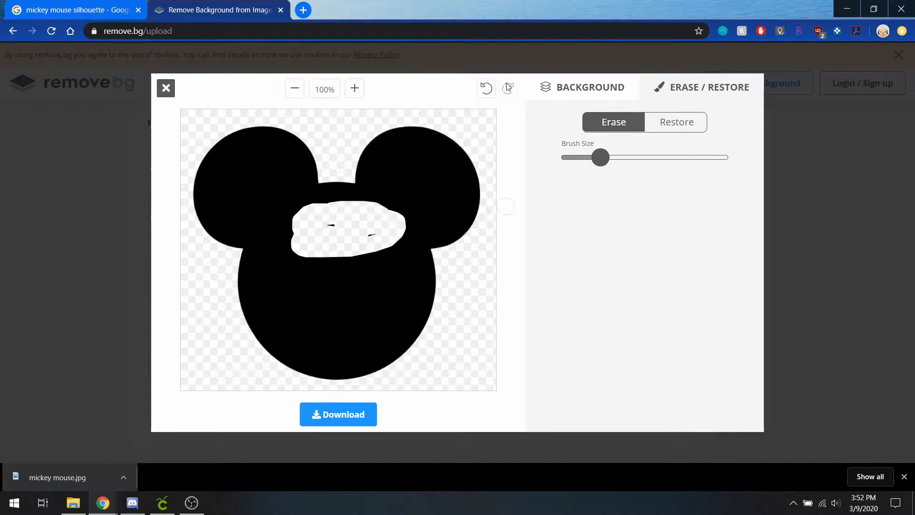
{"action": "left_click", "coordinate": [486, 88]}
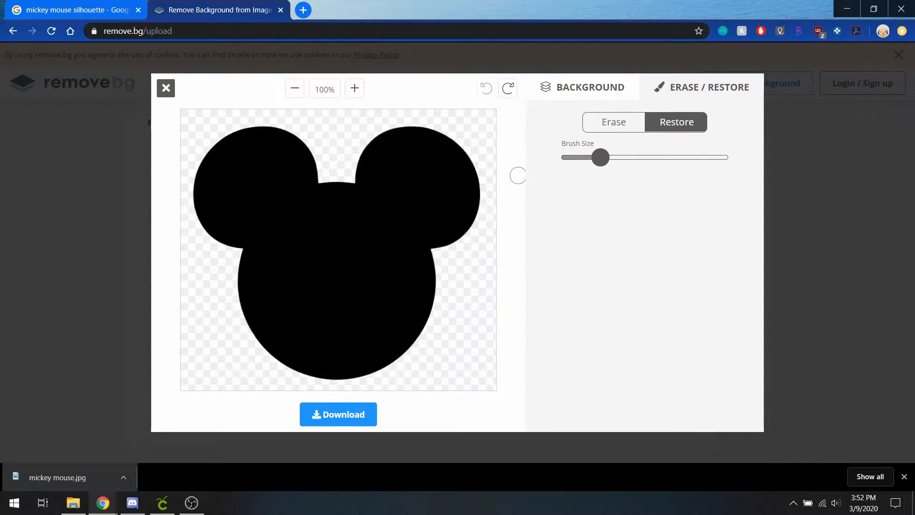
{"action": "mouse_move", "coordinate": [333, 163]}
{"action": "left_mouse_down"}
{"action": "mouse_move", "coordinate": [348, 164]}
{"action": "mouse_move", "coordinate": [320, 170]}
{"action": "mouse_move", "coordinate": [349, 166]}
{"action": "left_mouse_up"}
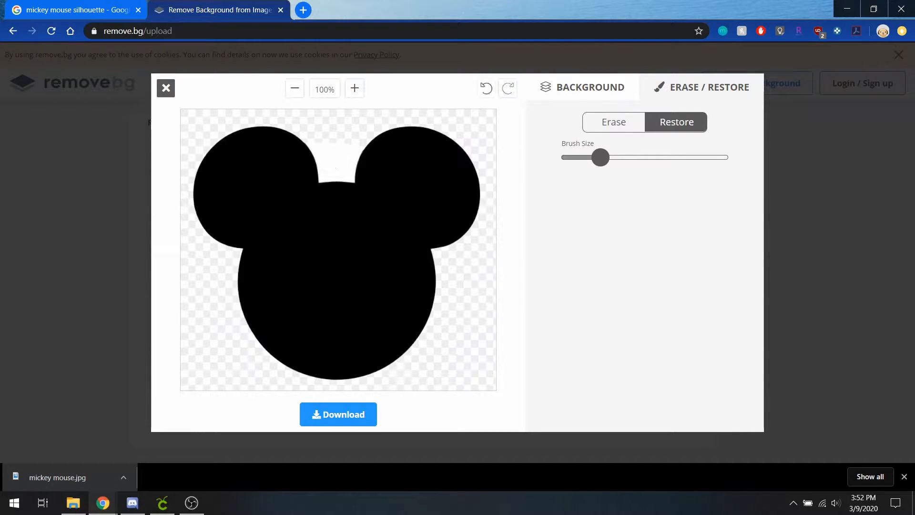
{"action": "left_click", "coordinate": [485, 90]}
Step: Adjust the brush size and download the transparent Mickey PNG
{"action": "mouse_move", "coordinate": [601, 157]}
{"action": "left_mouse_down"}
{"action": "mouse_move", "coordinate": [580, 158]}
{"action": "mouse_move", "coordinate": [626, 164]}
{"action": "mouse_move", "coordinate": [597, 164]}
{"action": "left_mouse_up"}
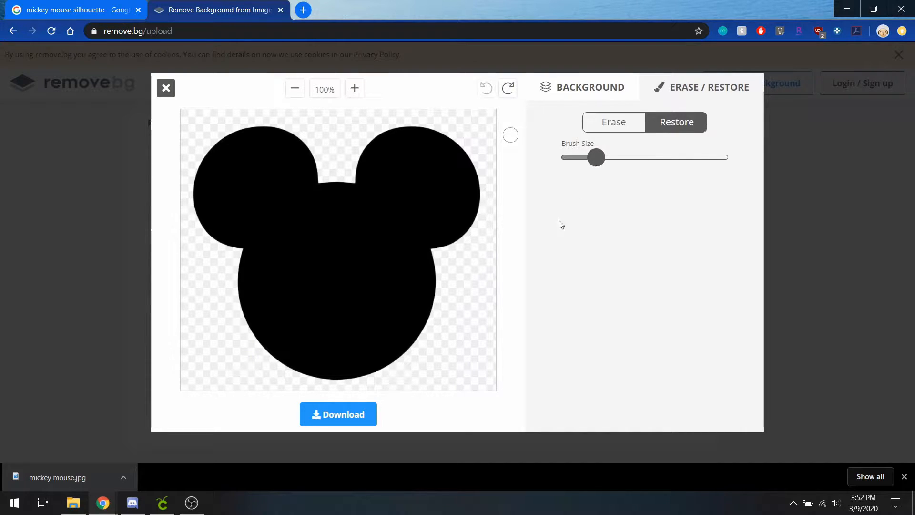
{"action": "left_click", "coordinate": [348, 419]}
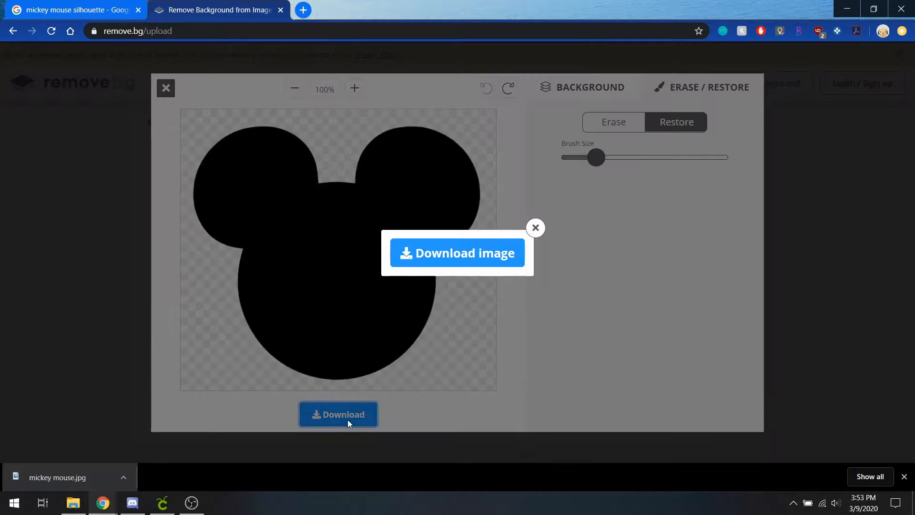
{"action": "left_click", "coordinate": [467, 255]}
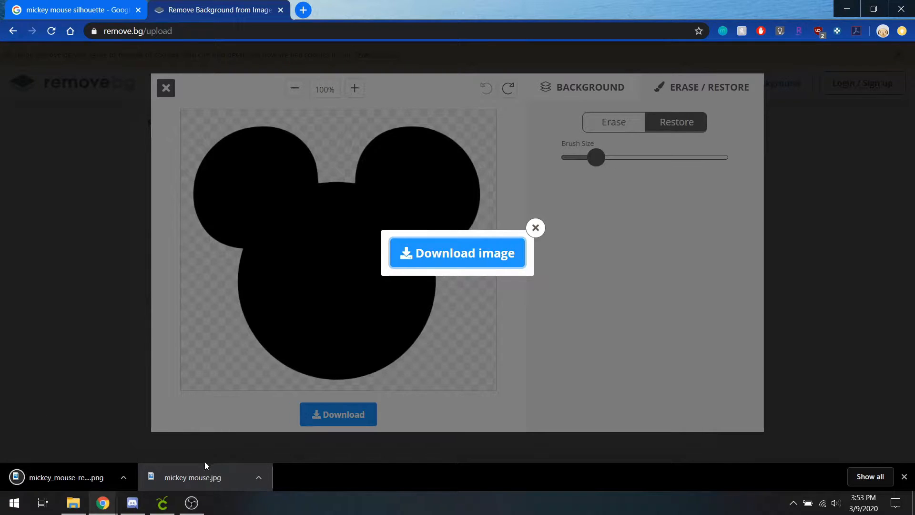
Step: Replace the Cricut upload with mickey_mouse-removebg-preview from Downloads, typed as Simple, and continue
{"action": "left_click", "coordinate": [163, 504]}
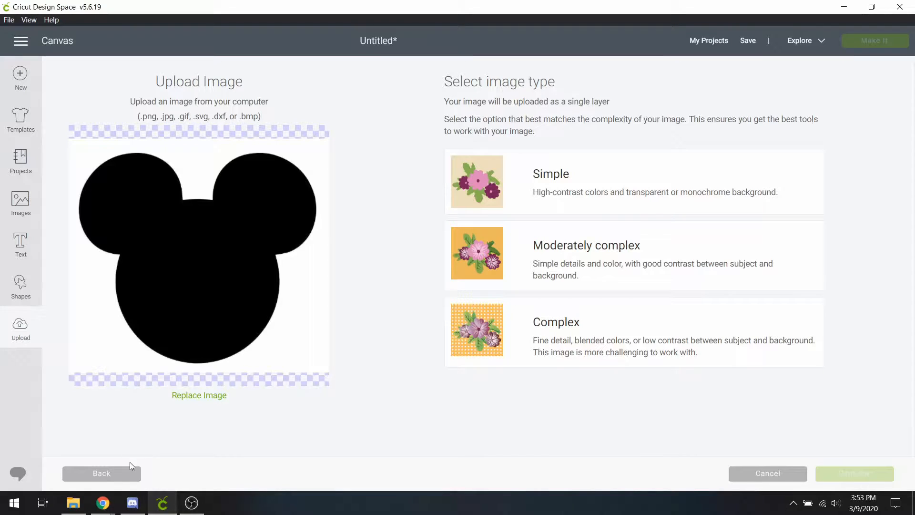
{"action": "left_click", "coordinate": [129, 479]}
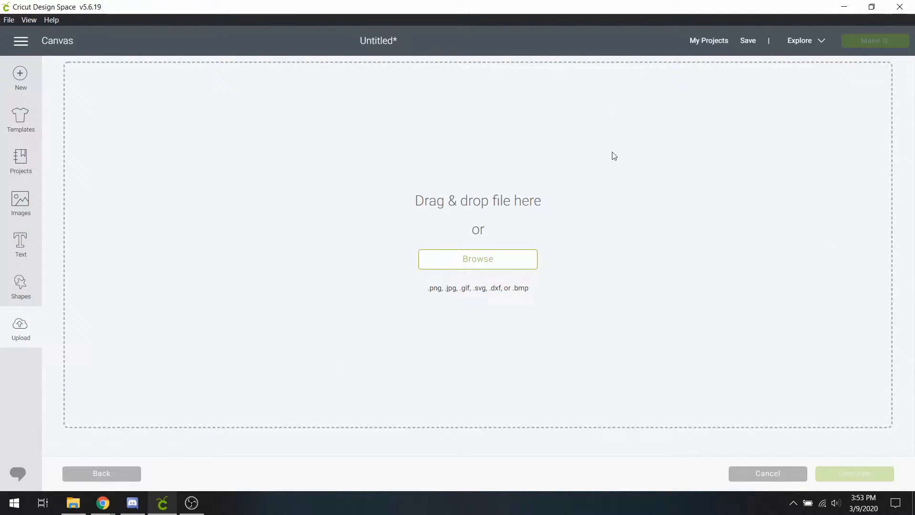
{"action": "left_click", "coordinate": [528, 257]}
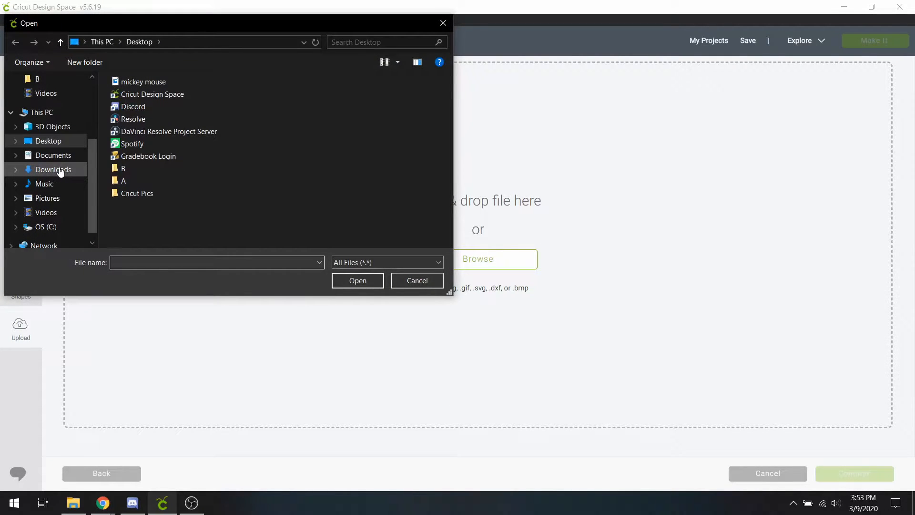
{"action": "left_click", "coordinate": [55, 170]}
{"action": "left_click", "coordinate": [161, 112]}
{"action": "key", "text": "Return"}
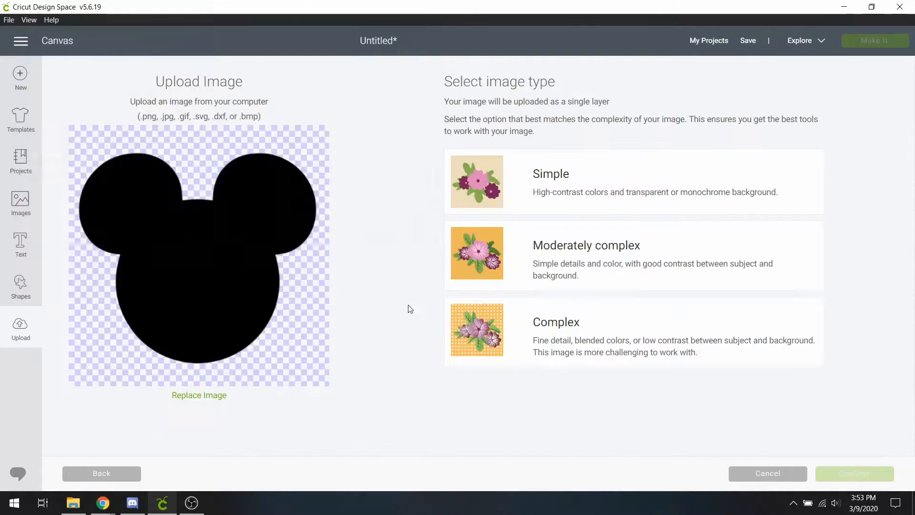
{"action": "left_click", "coordinate": [612, 193]}
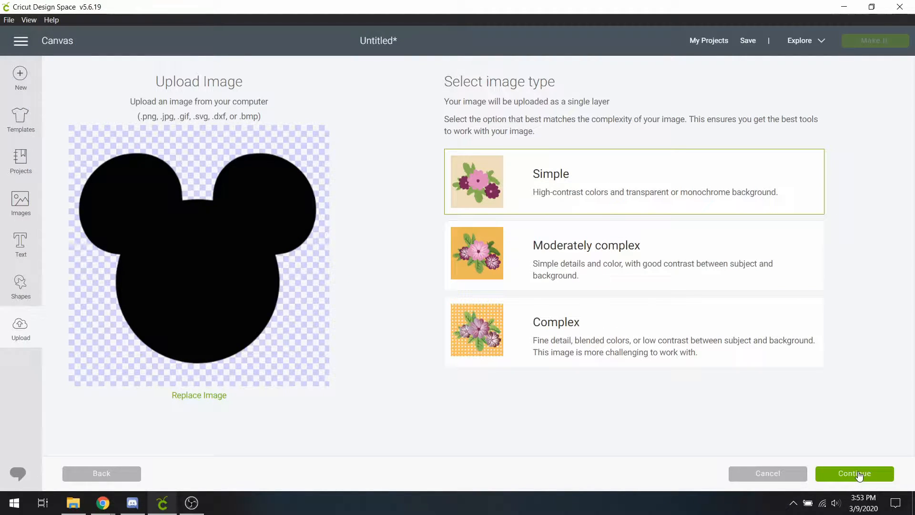
{"action": "left_click", "coordinate": [860, 475]}
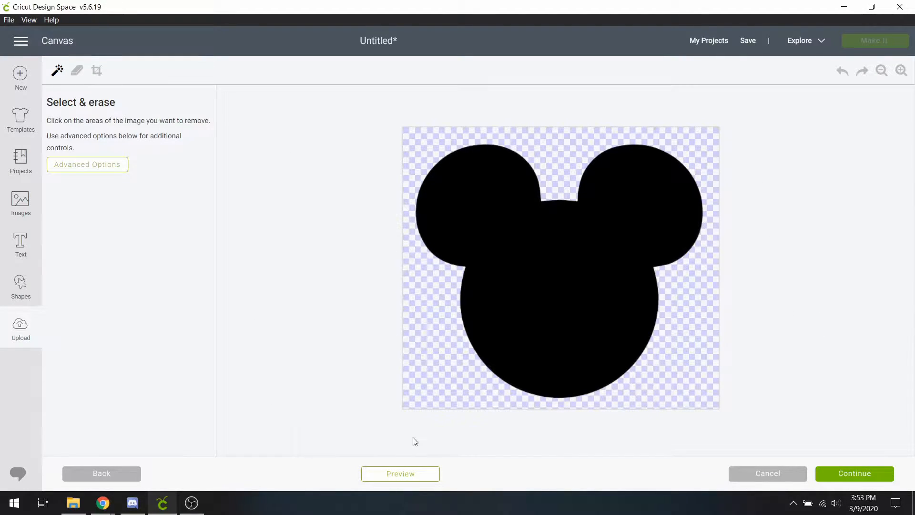
Step: Save the transparent Mickey upload and insert it onto the canvas
{"action": "left_click", "coordinate": [835, 474]}
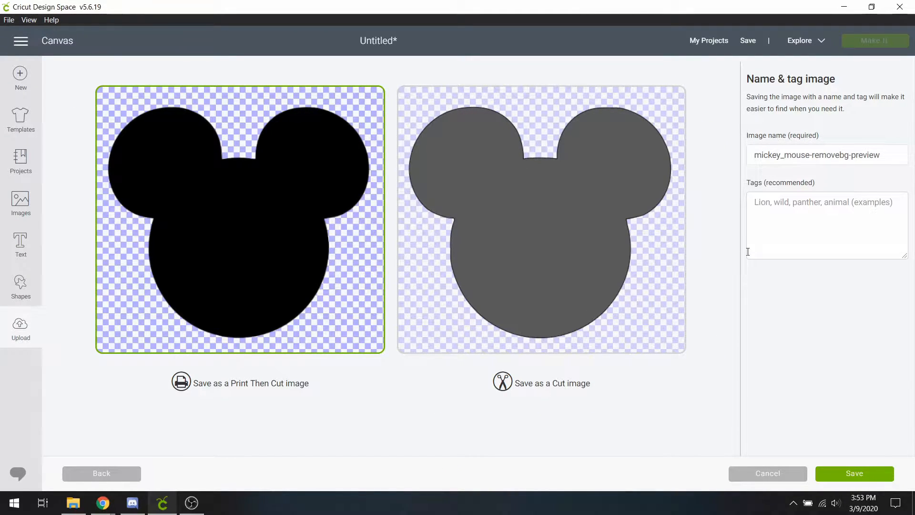
{"action": "left_click", "coordinate": [856, 479]}
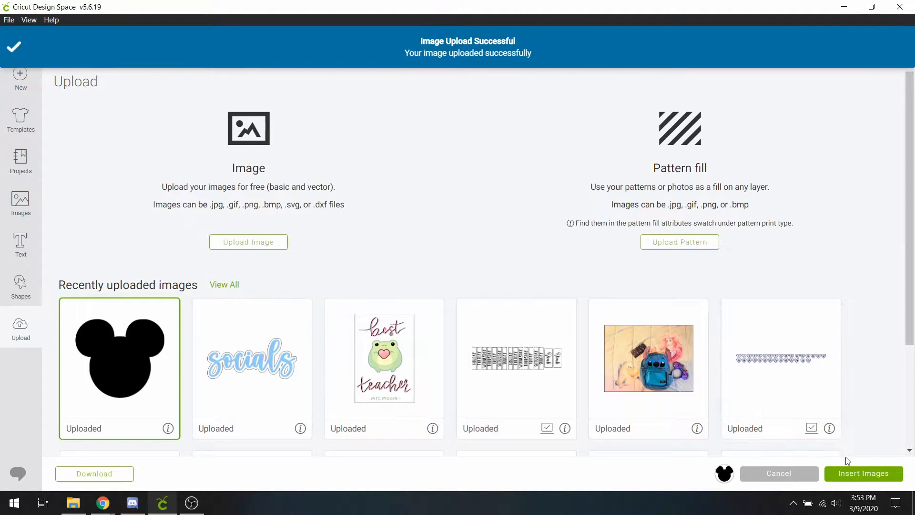
{"action": "left_click", "coordinate": [857, 475]}
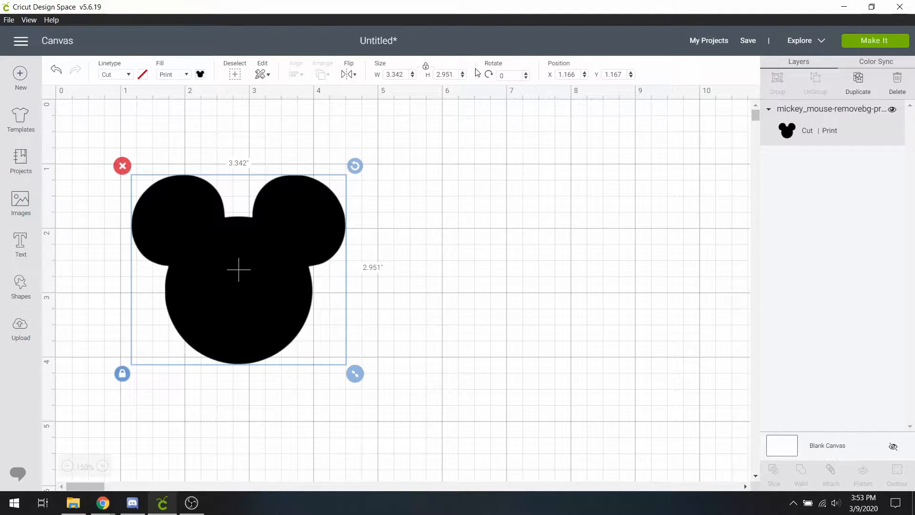
Step: Resize Mickey to 2 in high, then add a new blank text box
{"action": "left_click", "coordinate": [456, 74]}
{"action": "type", "text": "2"}
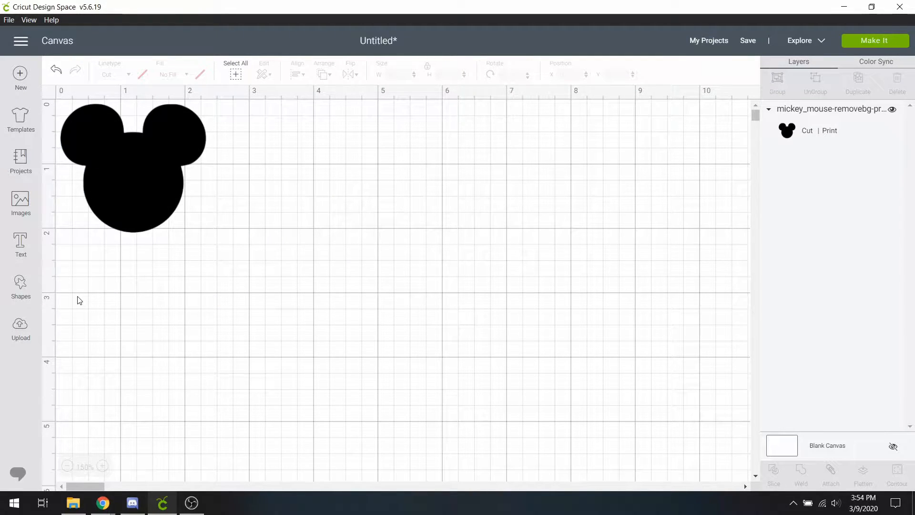
{"action": "left_click", "coordinate": [19, 244]}
Step: Pick Amastery Hand from the System fonts list for the empty text box
{"action": "left_click", "coordinate": [108, 109]}
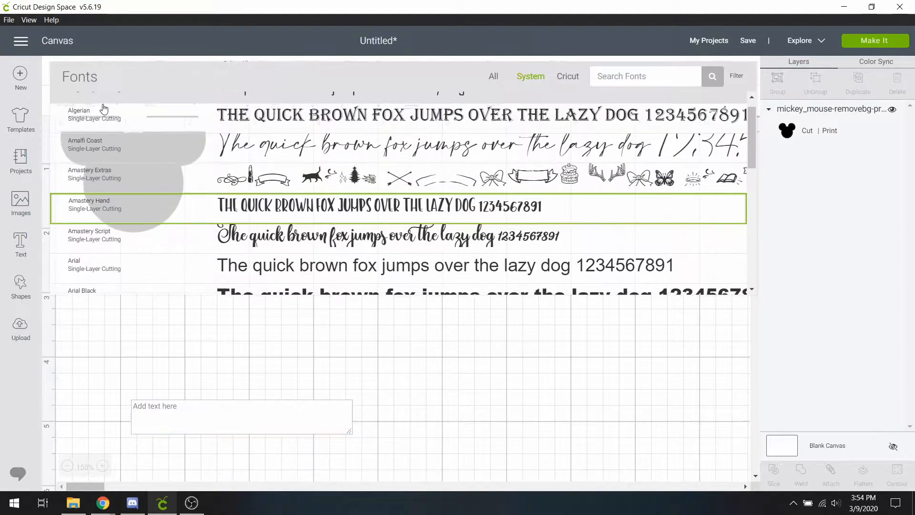
{"action": "scroll", "coordinate": [436, 179], "scroll_direction": "down", "scroll_amount": 3}
{"action": "scroll", "coordinate": [433, 181], "scroll_direction": "up", "scroll_amount": 5}
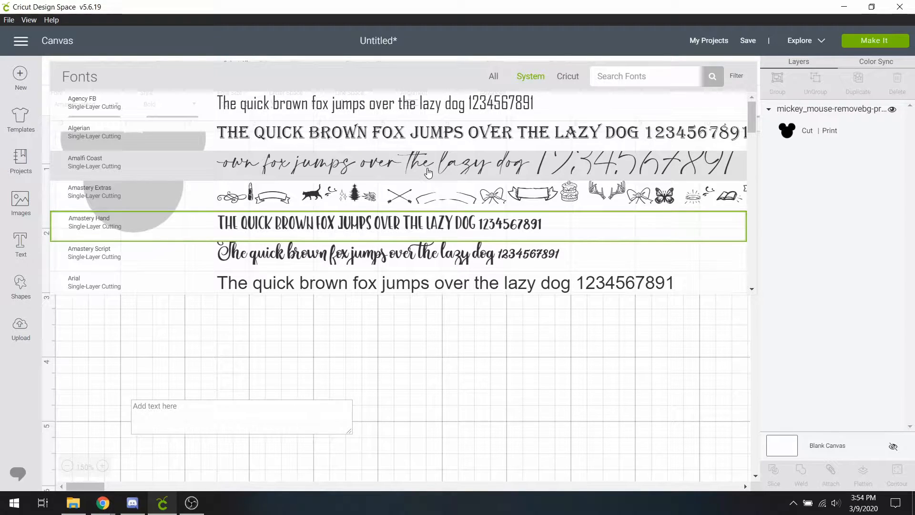
{"action": "scroll", "coordinate": [375, 229], "scroll_direction": "down", "scroll_amount": 3}
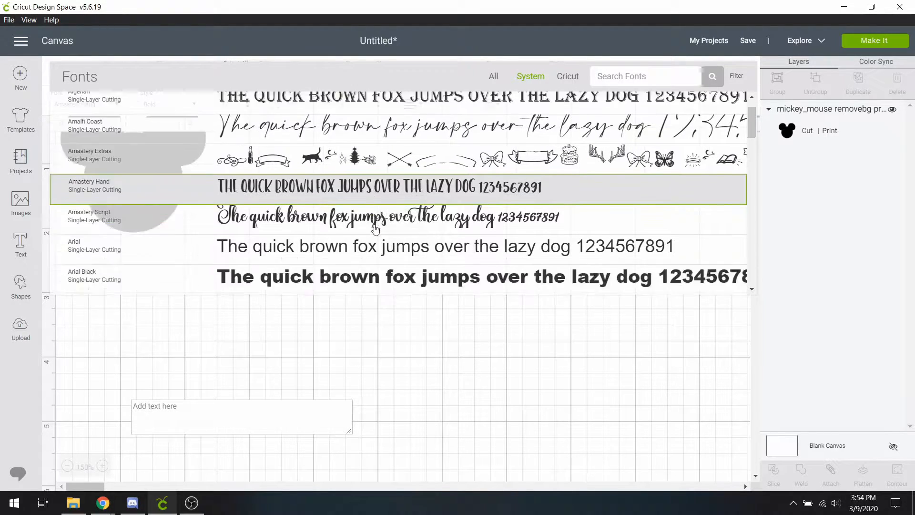
{"action": "scroll", "coordinate": [375, 229], "scroll_direction": "down", "scroll_amount": 15}
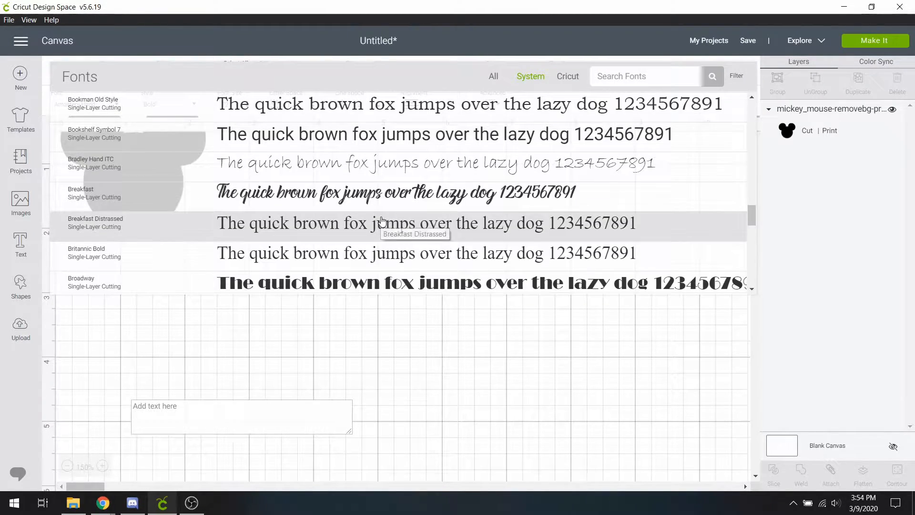
{"action": "scroll", "coordinate": [394, 215], "scroll_direction": "up", "scroll_amount": 15}
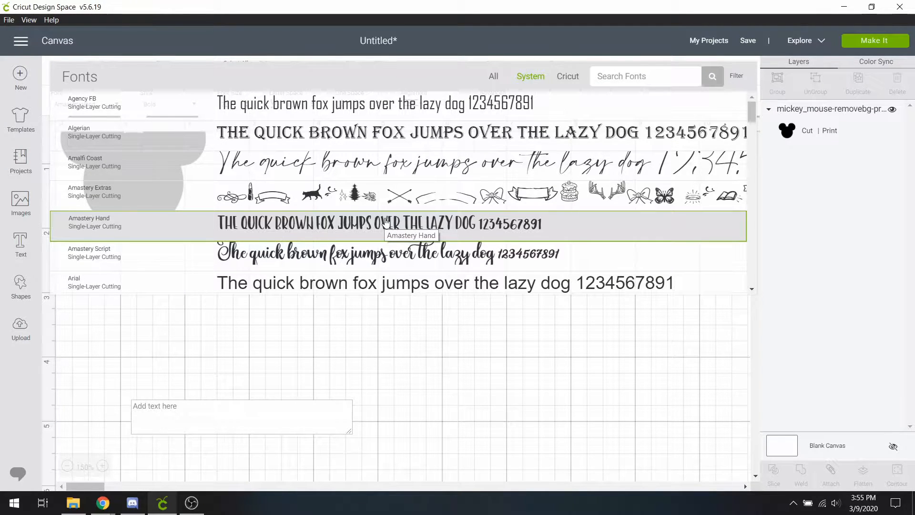
{"action": "left_click", "coordinate": [386, 222]}
{"action": "left_click", "coordinate": [206, 416]}
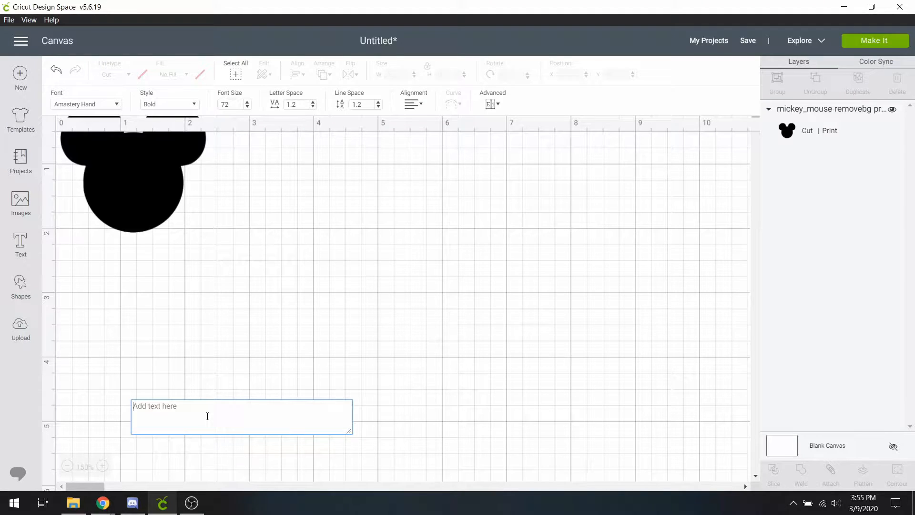
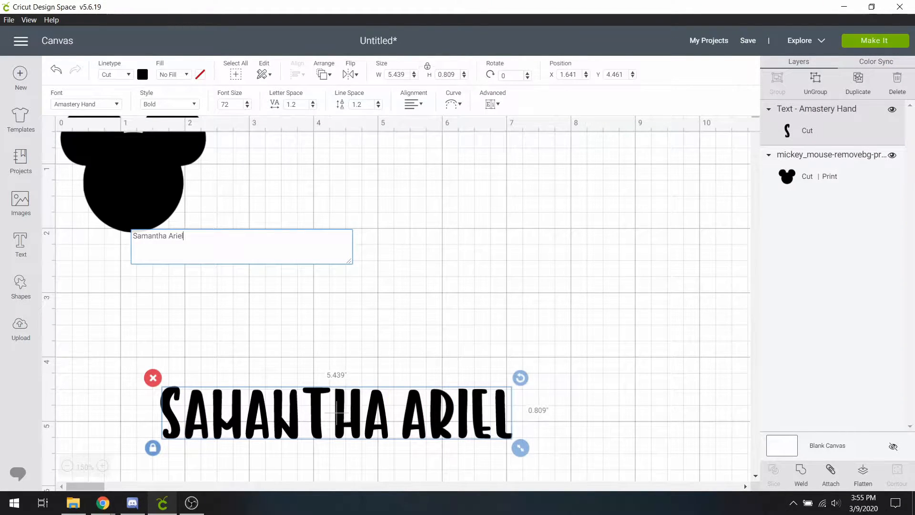
Step: Type the personalized name, set its height to 0.5 in, and place it top-right of Mickey
{"action": "left_click_drag", "start_coordinate": [370, 432], "coordinate": [292, 317]}
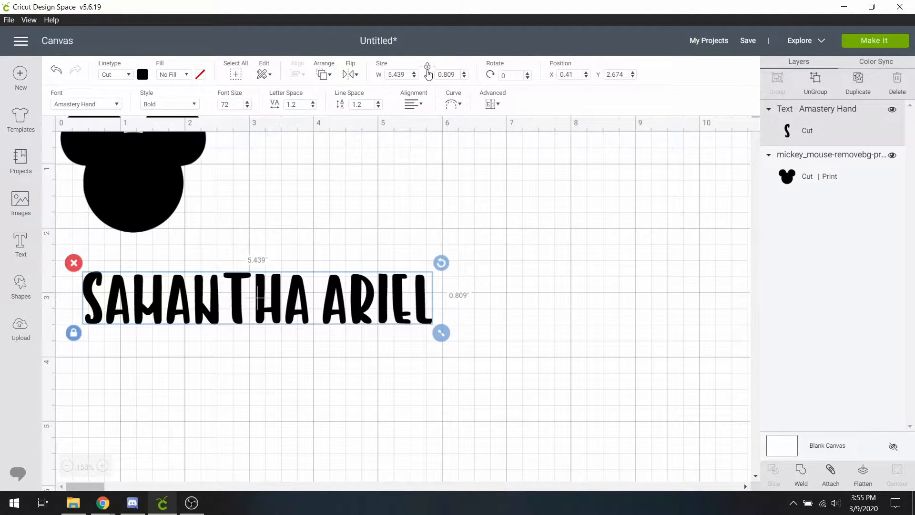
{"action": "left_click_drag", "start_coordinate": [455, 75], "coordinate": [428, 79]}
{"action": "key", "text": "BackSpace"}
{"action": "type", "text": ".5"}
{"action": "key", "text": "Return"}
{"action": "left_click_drag", "start_coordinate": [283, 297], "coordinate": [450, 139]}
{"action": "left_click", "coordinate": [243, 265]}
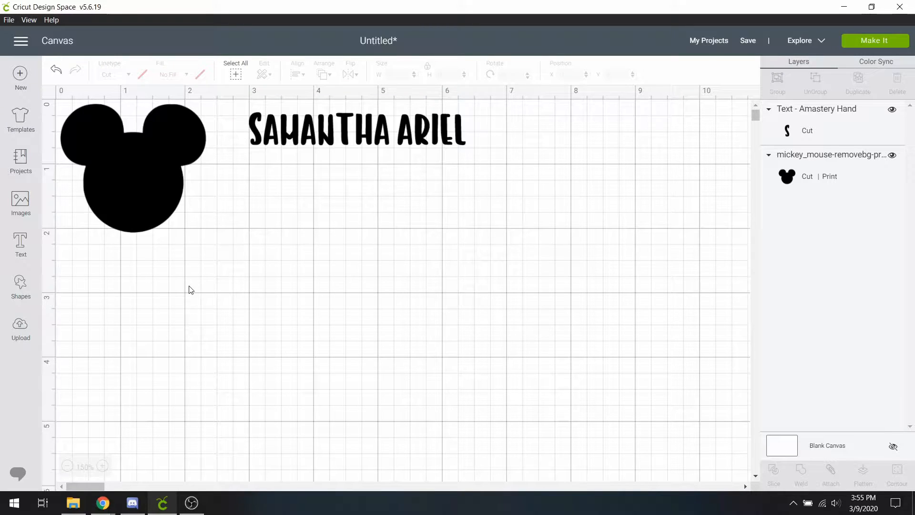
Step: Add a new text 'Disney' in the Cream Candy font with letter spacing 0
{"action": "left_click", "coordinate": [31, 257]}
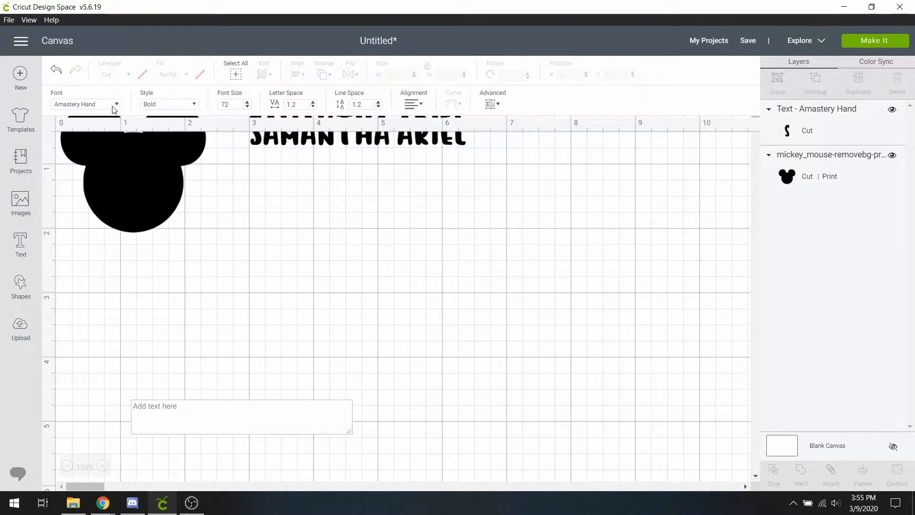
{"action": "left_click", "coordinate": [115, 111]}
{"action": "left_click", "coordinate": [610, 78]}
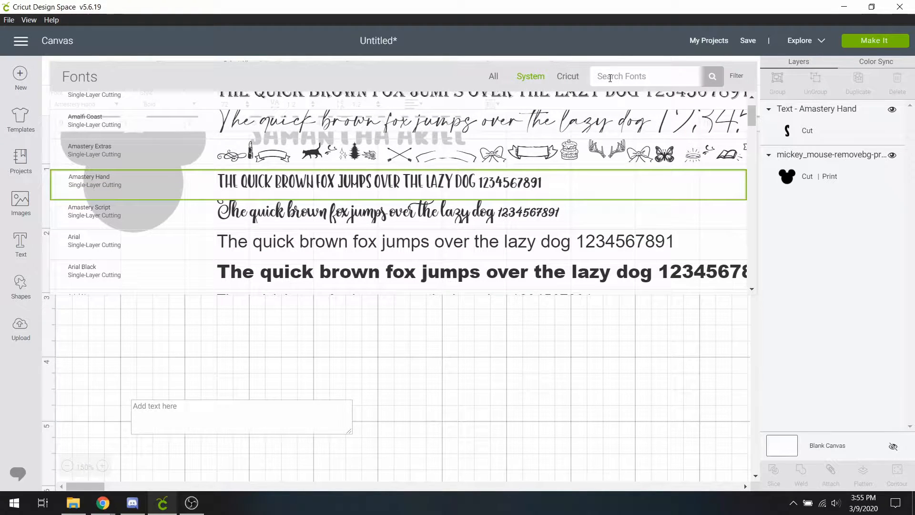
{"action": "type", "text": "cream"}
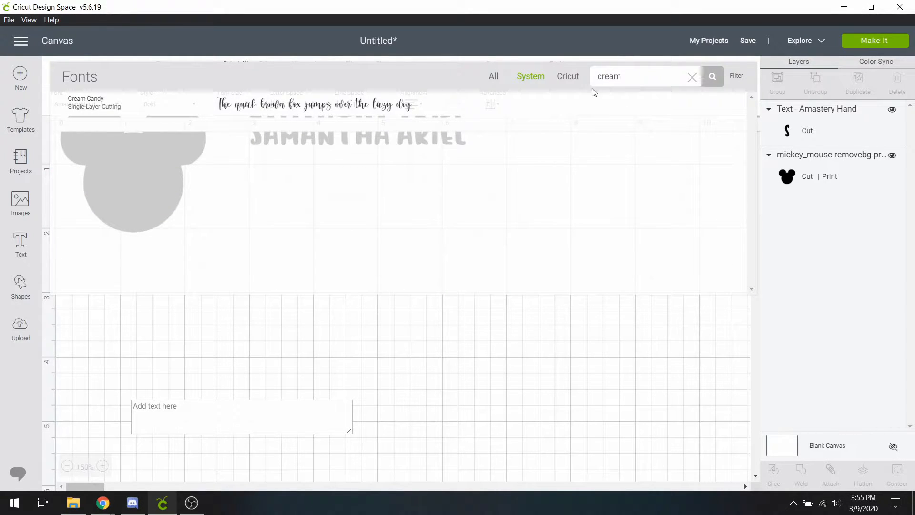
{"action": "left_click", "coordinate": [500, 102]}
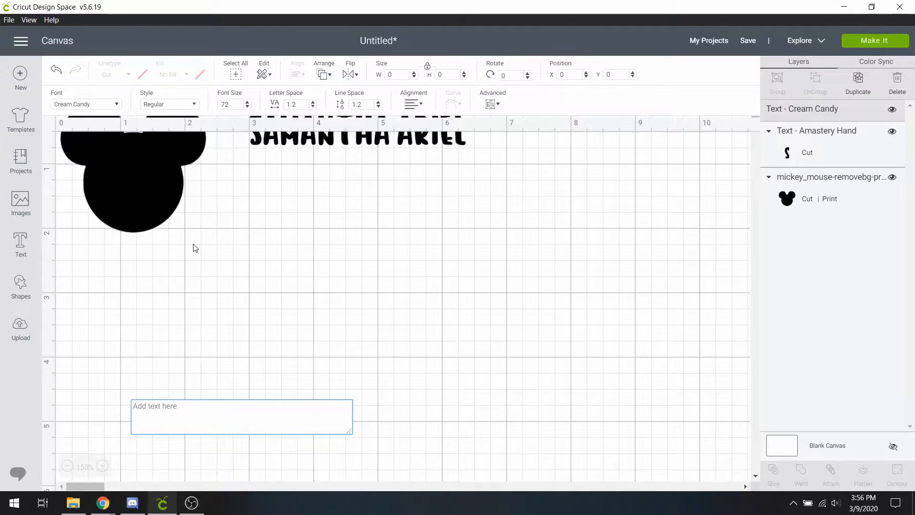
{"action": "type", "text": "Disney"}
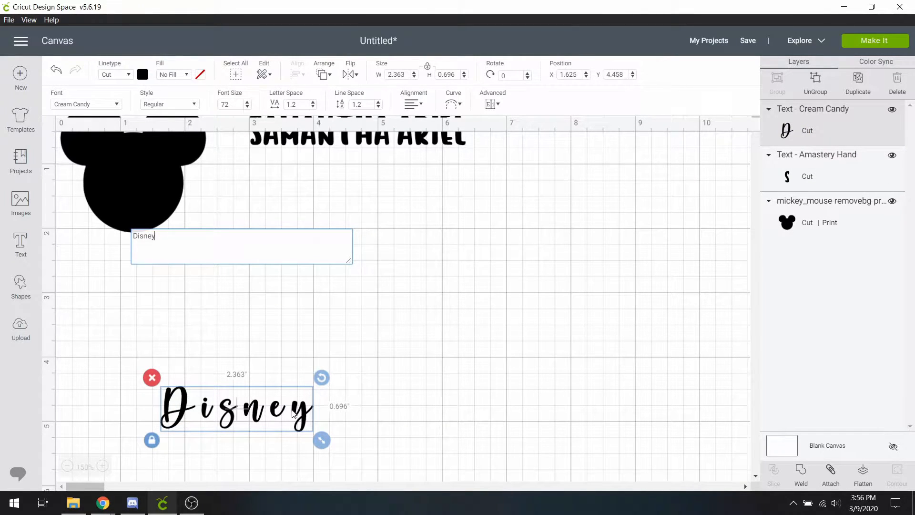
{"action": "left_click", "coordinate": [305, 107]}
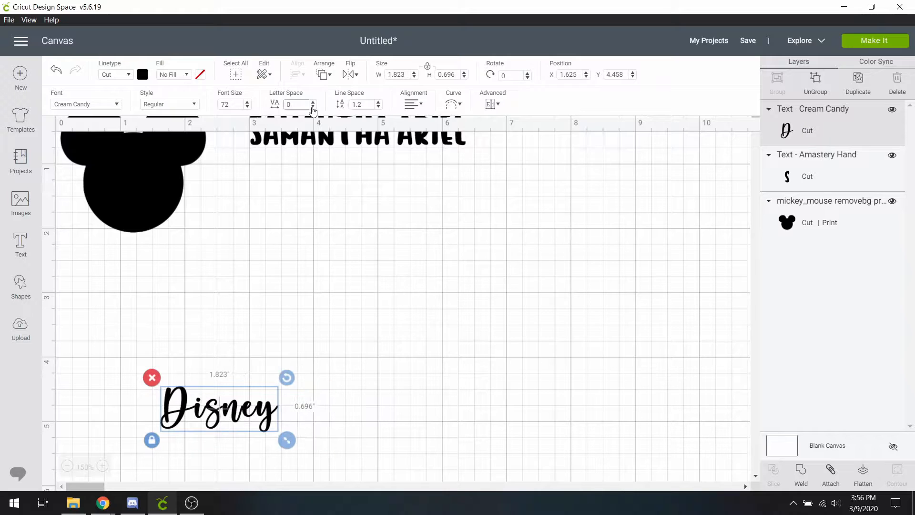
{"action": "left_click", "coordinate": [361, 313]}
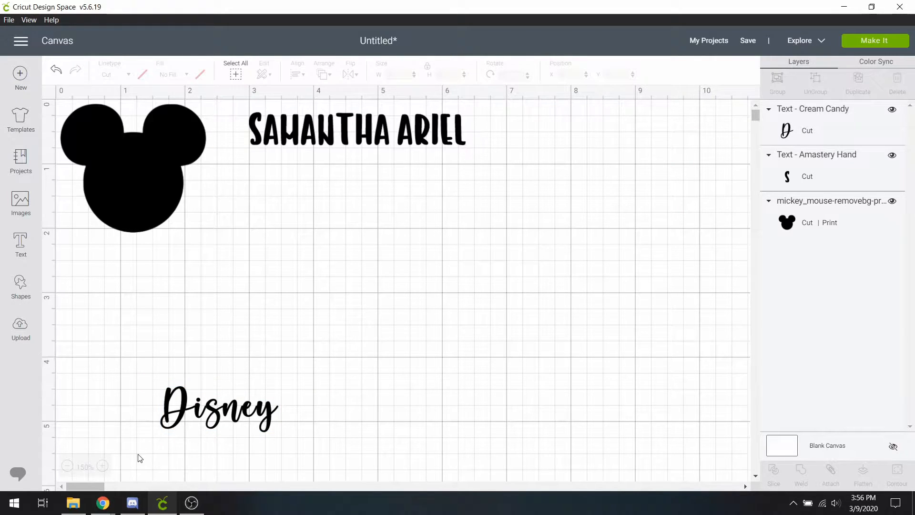
{"action": "left_click", "coordinate": [102, 466]}
{"action": "left_click", "coordinate": [103, 466]}
{"action": "scroll", "coordinate": [391, 335], "scroll_direction": "down", "scroll_amount": 5}
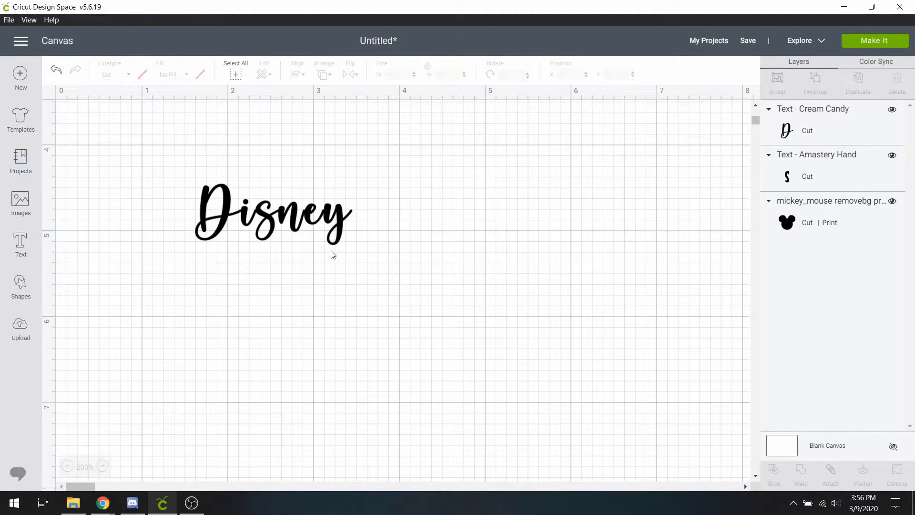
{"action": "left_click", "coordinate": [321, 215]}
{"action": "left_click", "coordinate": [102, 466]}
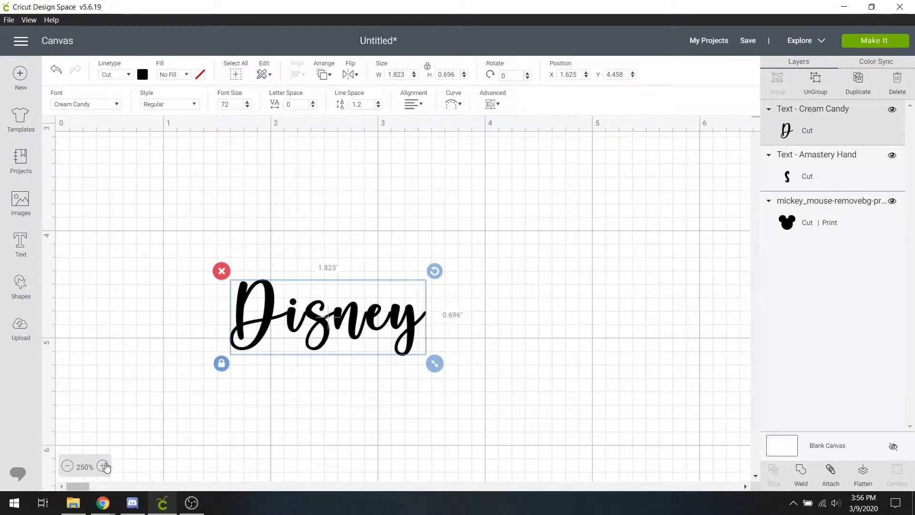
{"action": "scroll", "coordinate": [364, 321], "scroll_direction": "down", "scroll_amount": 3}
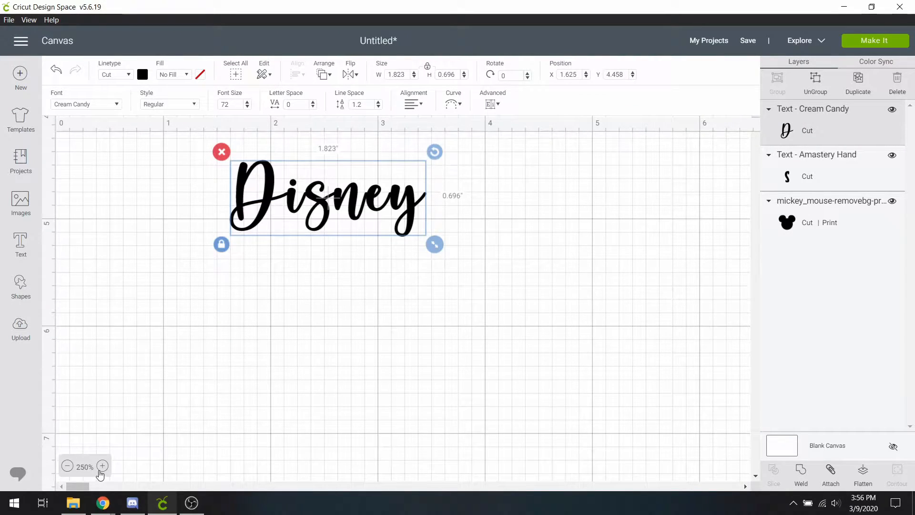
{"action": "left_click", "coordinate": [102, 466]}
{"action": "left_click", "coordinate": [552, 301]}
{"action": "left_click", "coordinate": [479, 310]}
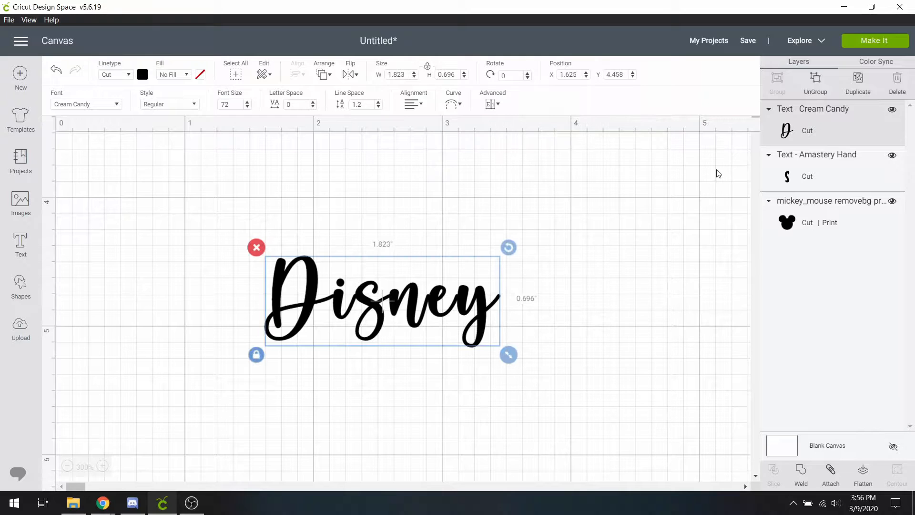
{"action": "left_click", "coordinate": [807, 96]}
{"action": "left_click", "coordinate": [547, 297]}
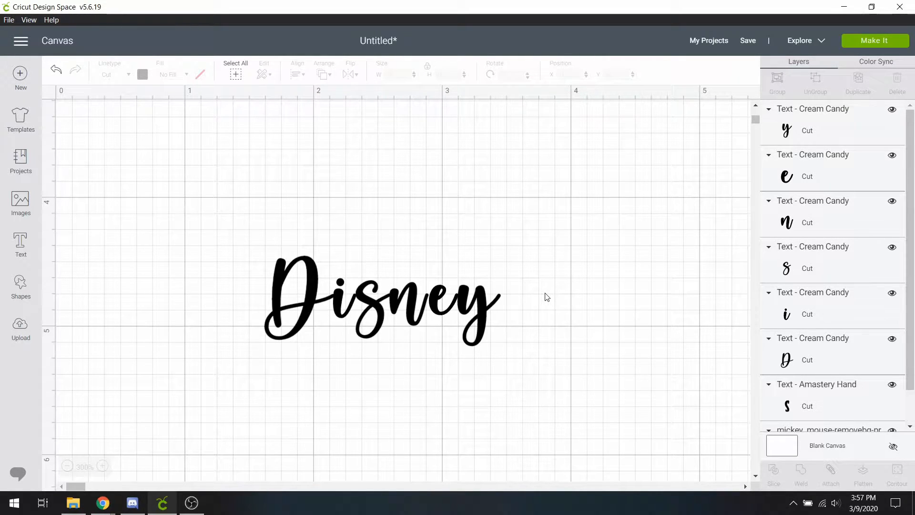
{"action": "left_click", "coordinate": [489, 304]}
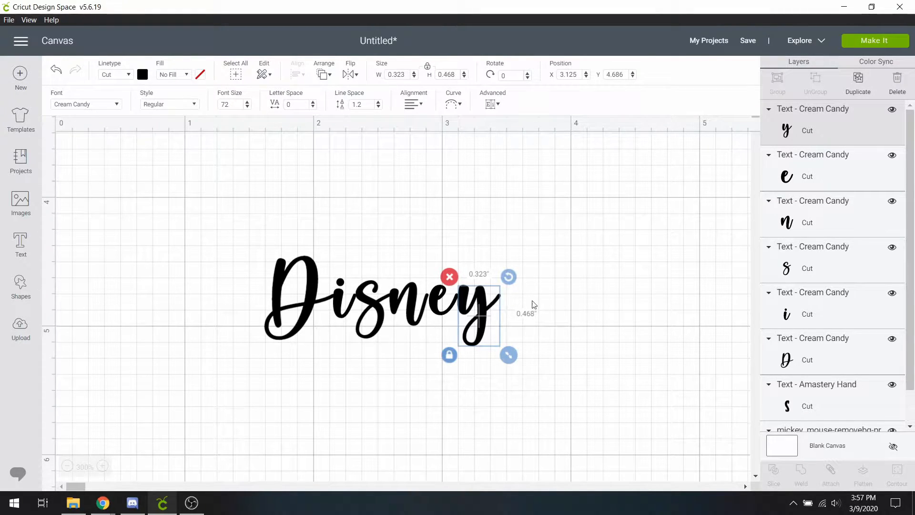
{"action": "left_click", "coordinate": [572, 307]}
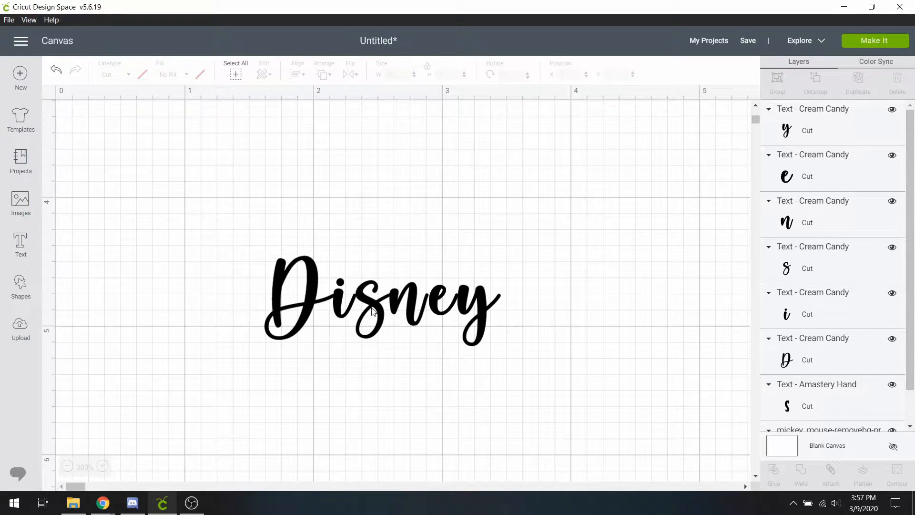
Step: Drag the s, n, e and y letters left so the Disney letters overlap
{"action": "left_click_drag", "start_coordinate": [534, 331], "coordinate": [368, 280]}
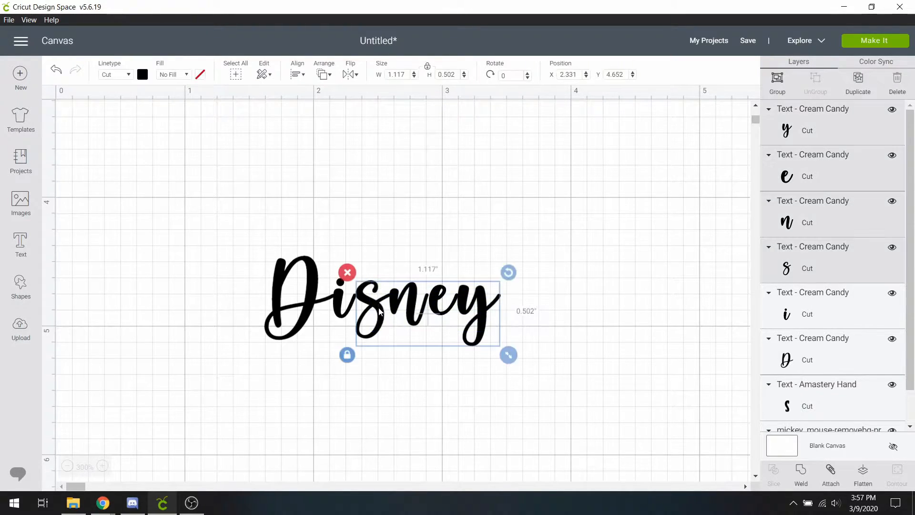
{"action": "left_click_drag", "start_coordinate": [376, 311], "coordinate": [373, 311]}
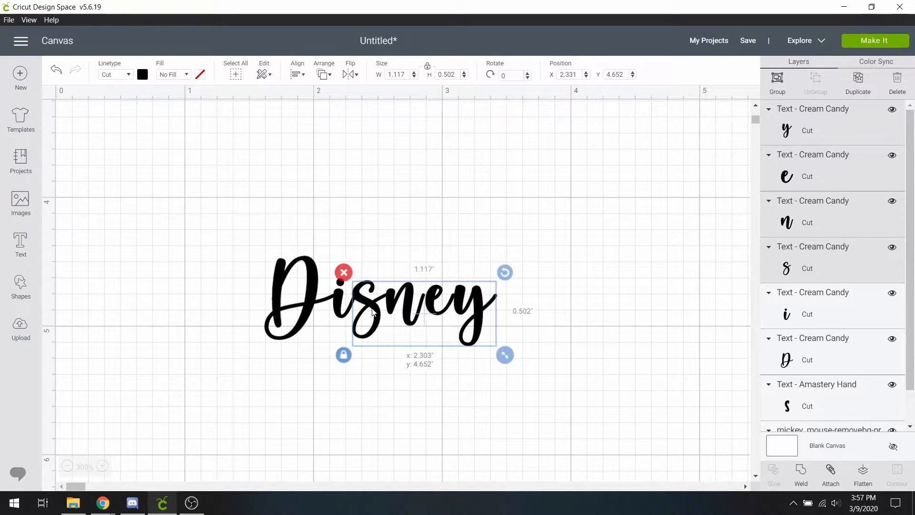
{"action": "left_click", "coordinate": [414, 371]}
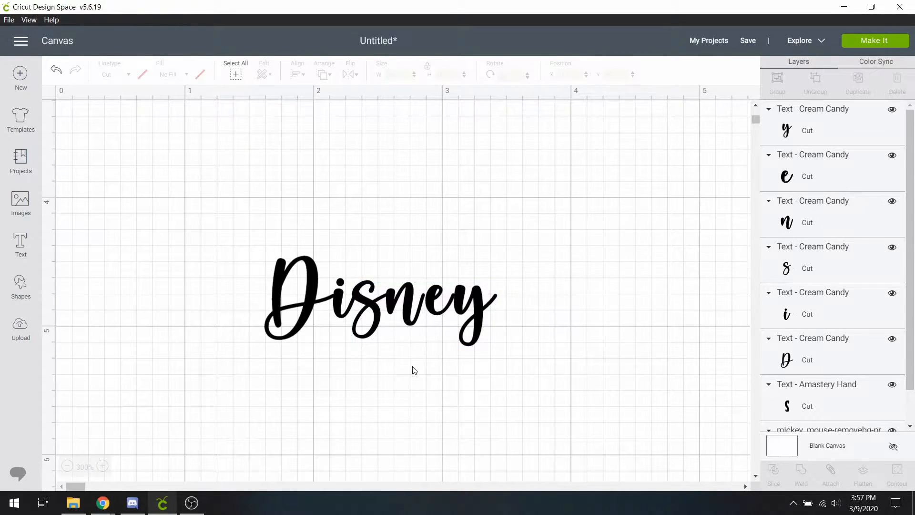
{"action": "left_click_drag", "start_coordinate": [516, 328], "coordinate": [434, 281]}
{"action": "left_click_drag", "start_coordinate": [432, 305], "coordinate": [475, 302]}
{"action": "left_click", "coordinate": [546, 318]}
{"action": "left_click", "coordinate": [477, 301]}
{"action": "left_click", "coordinate": [561, 316]}
Step: Select all six Disney letters, group them, and weld them into one shape
{"action": "left_click_drag", "start_coordinate": [571, 338], "coordinate": [287, 249]}
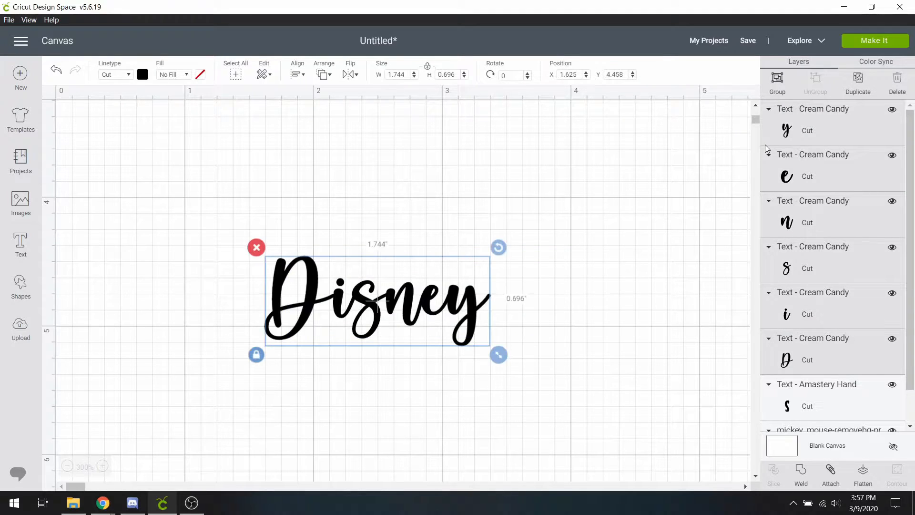
{"action": "left_click", "coordinate": [777, 81]}
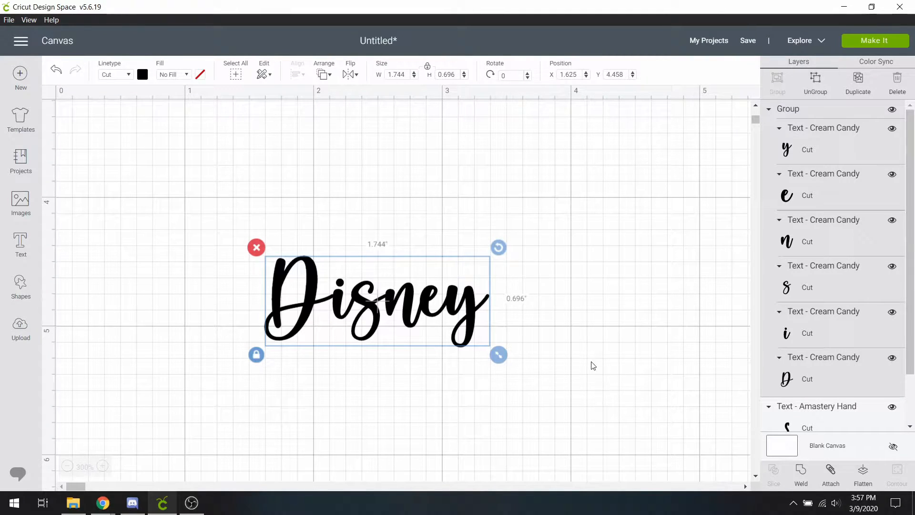
{"action": "left_click", "coordinate": [802, 476]}
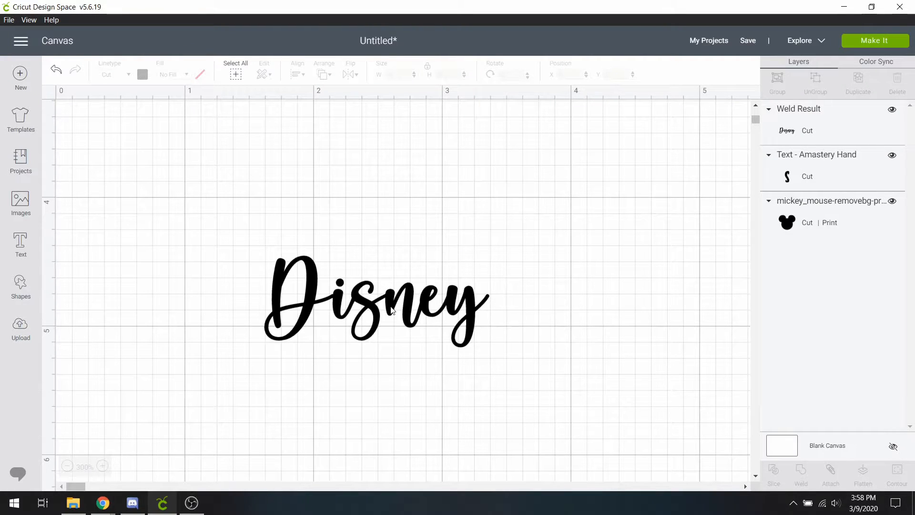
{"action": "left_click", "coordinate": [431, 310]}
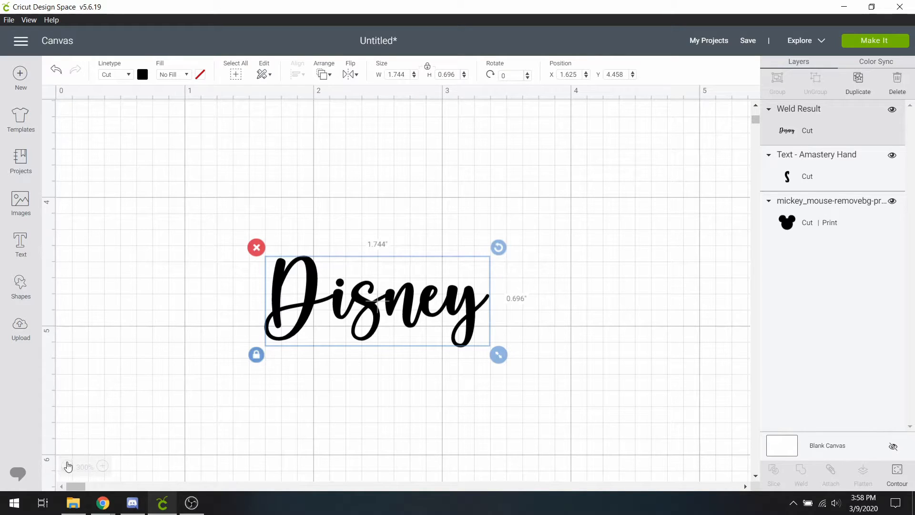
{"action": "left_click", "coordinate": [67, 466]}
{"action": "left_click", "coordinate": [67, 466]}
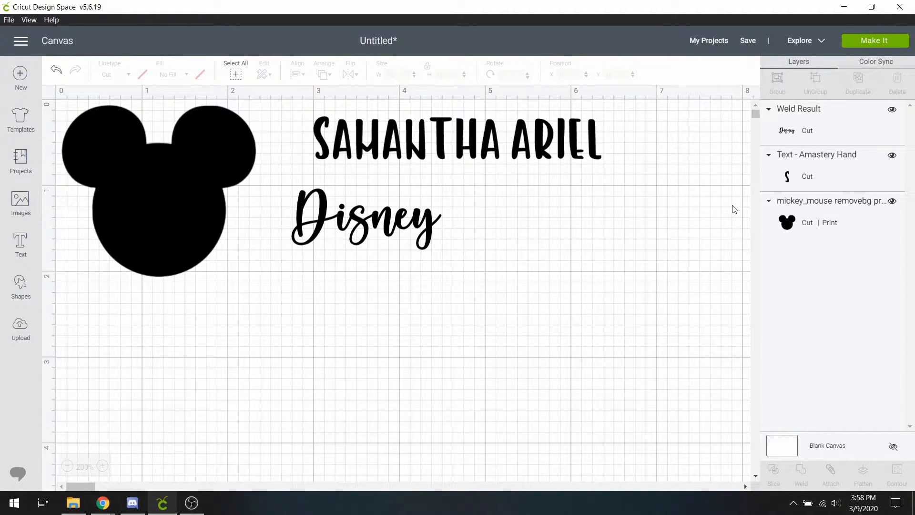
{"action": "left_click", "coordinate": [892, 155]}
{"action": "left_click", "coordinate": [892, 110]}
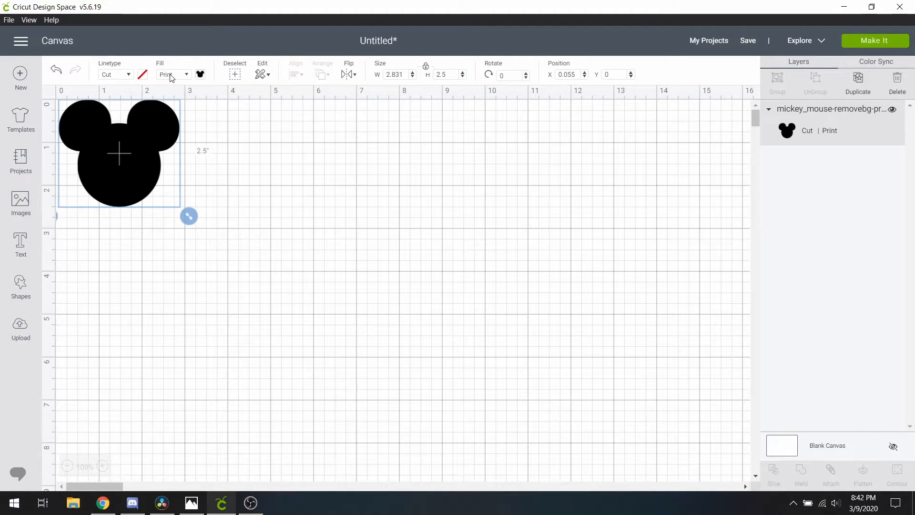
Step: Change the Mickey head's Fill from print to No Fill, making it a plain gray cut shape
{"action": "left_click", "coordinate": [171, 76]}
{"action": "left_click", "coordinate": [176, 91]}
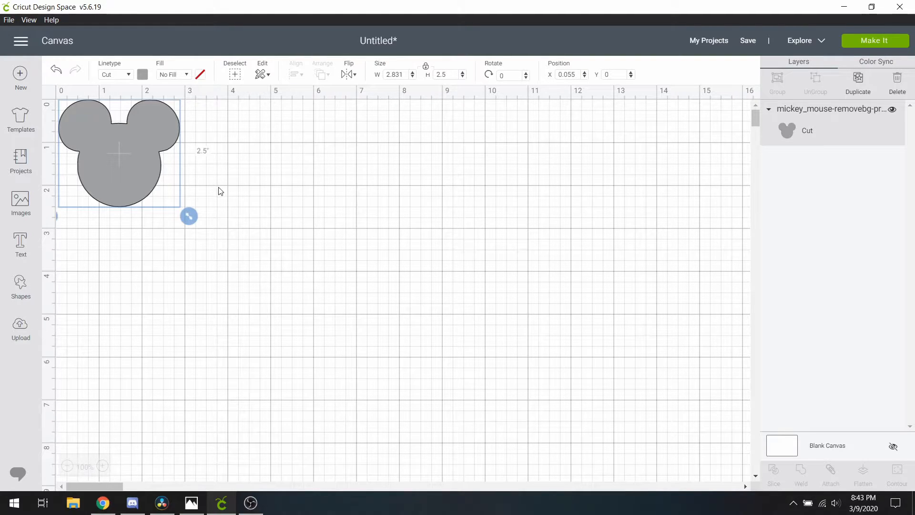
{"action": "left_click", "coordinate": [142, 74]}
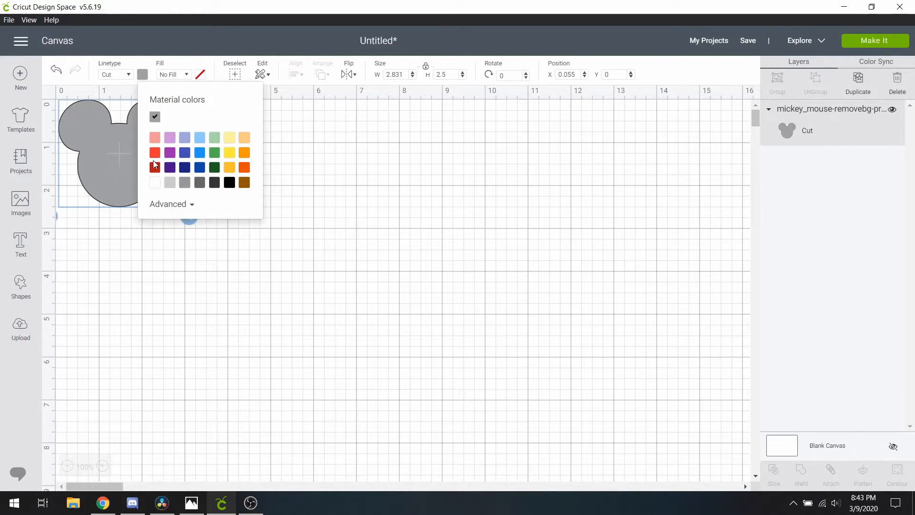
{"action": "left_click", "coordinate": [384, 162]}
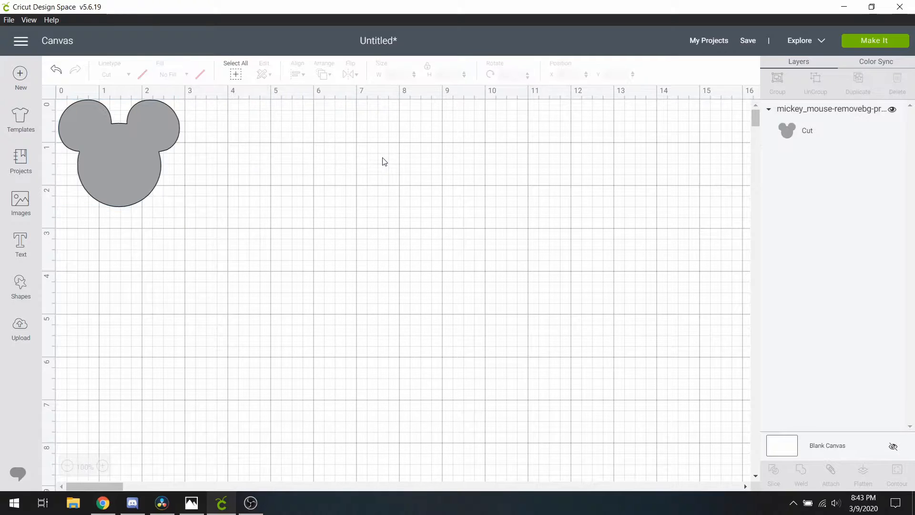
Step: Send the Mickey head to the Make screen and connect the Explore Air 2 machine
{"action": "left_click", "coordinate": [862, 46]}
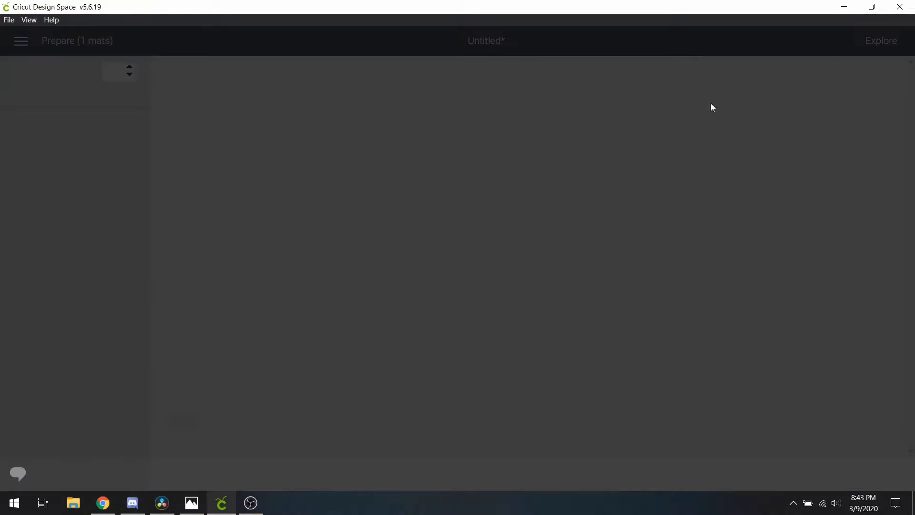
{"action": "left_click", "coordinate": [553, 76]}
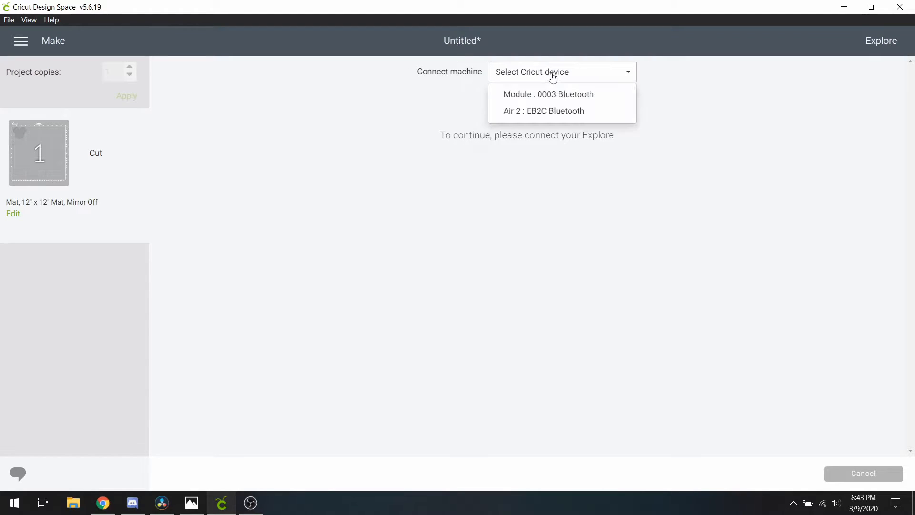
{"action": "left_click", "coordinate": [562, 113]}
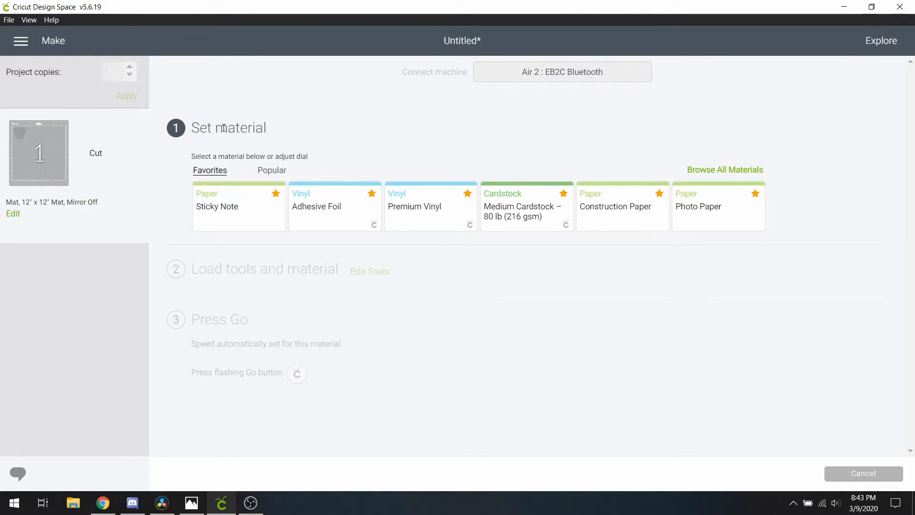
Step: Choose Premium Vinyl as the material with pressure set to More
{"action": "left_click", "coordinate": [419, 214]}
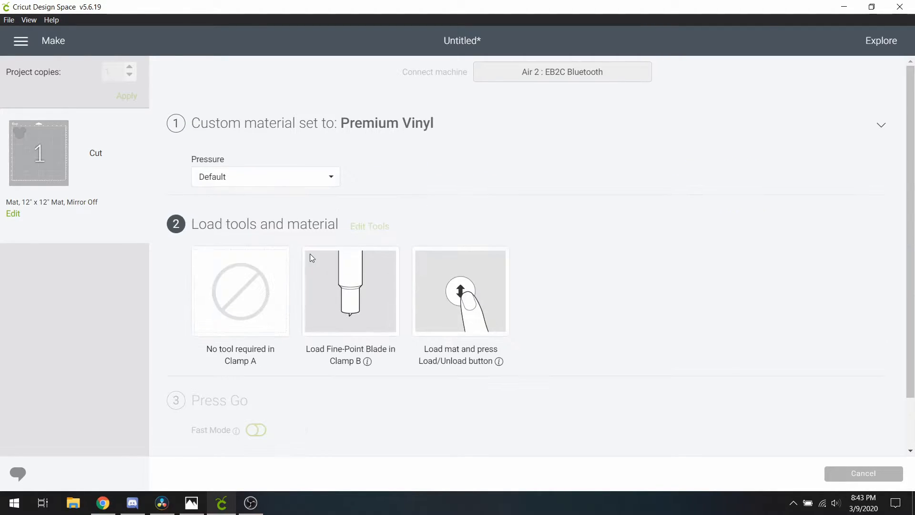
{"action": "left_click", "coordinate": [267, 181]}
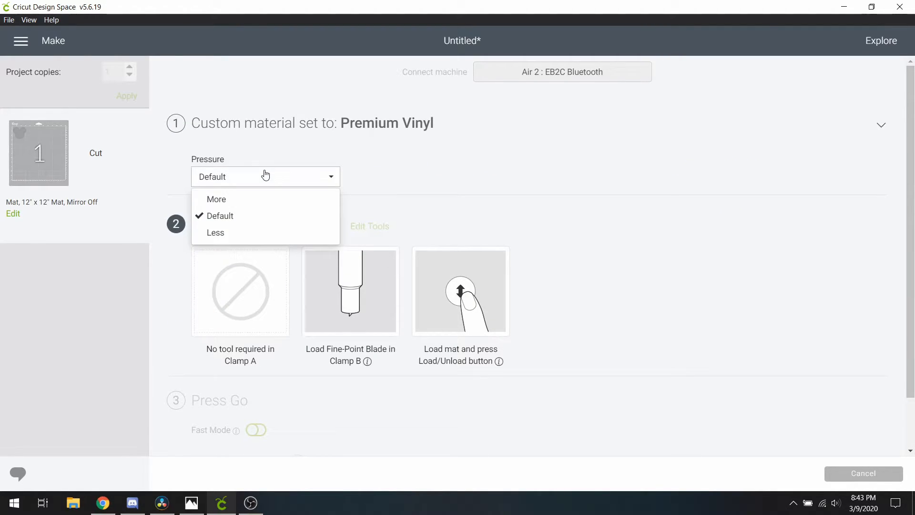
{"action": "left_click", "coordinate": [237, 203]}
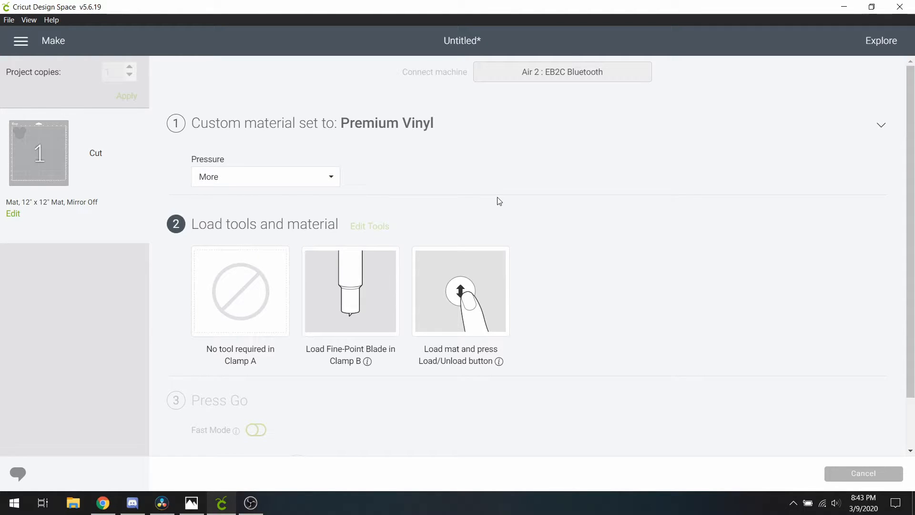